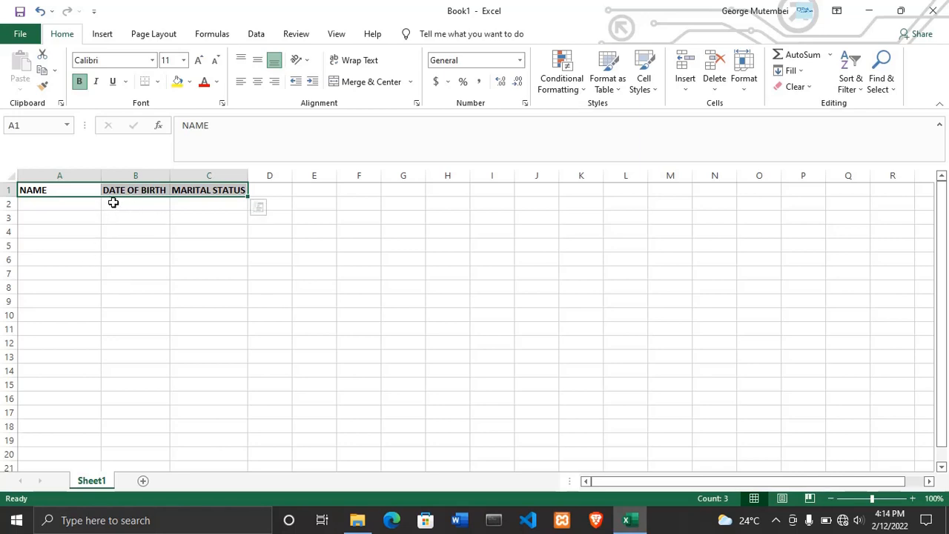
Enlarge the worksheet view to 180% and clear the selection of the header row
left_click(913, 498)
left_click(913, 498)
left_click(913, 499)
left_click(913, 499)
left_click(913, 498)
left_click(913, 498)
left_click(913, 498)
left_click(913, 498)
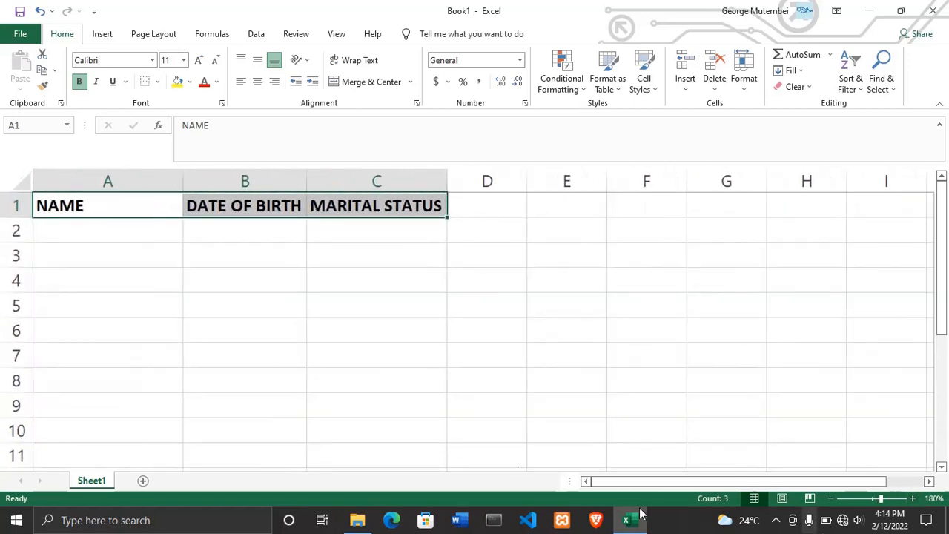
left_click(394, 301)
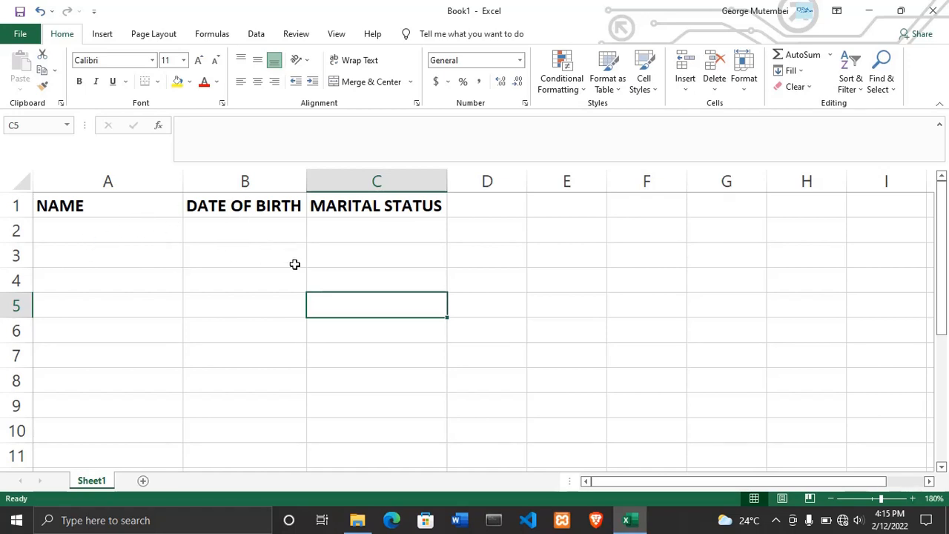
Apply list data validation to cells C2:C54 under MARITAL STATUS with the source Single,Married,Others
left_click(375, 175)
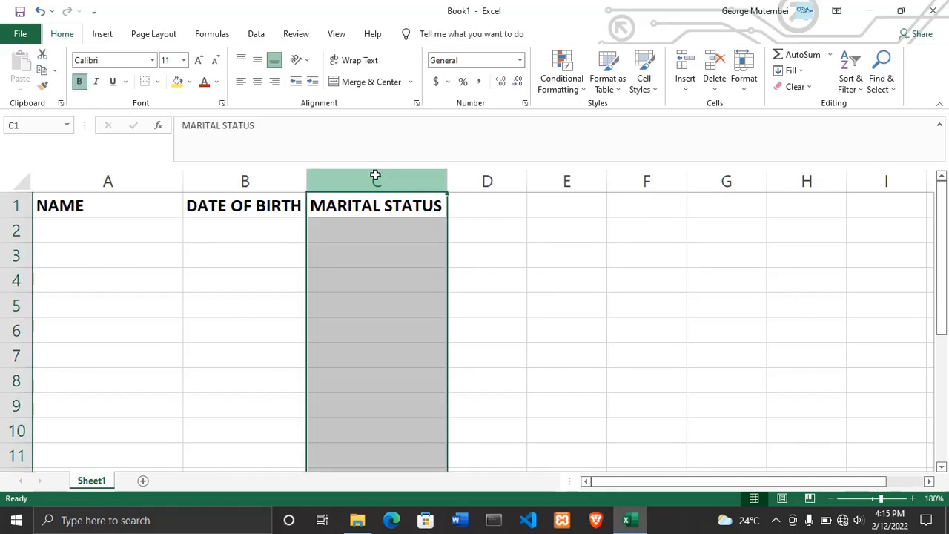
left_click(349, 229)
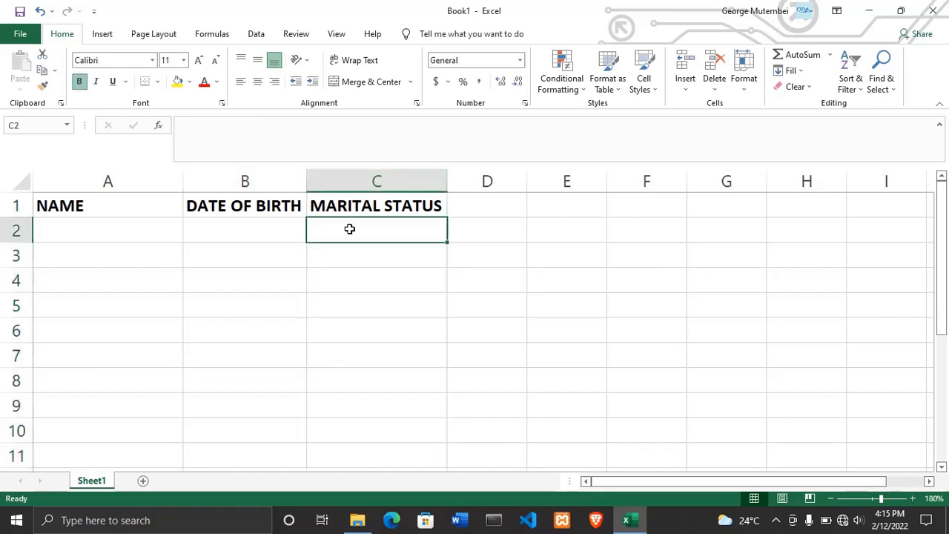
left_click_drag(349, 229, 354, 399)
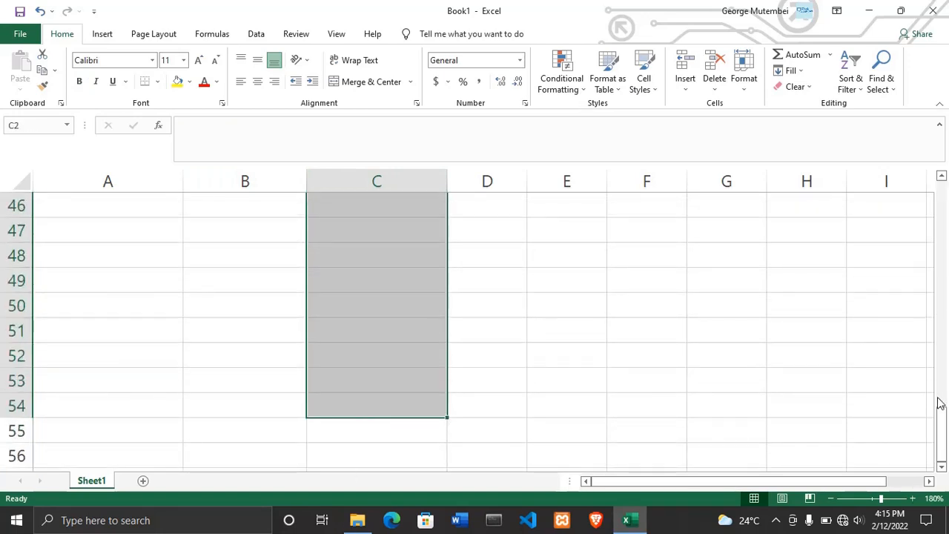
left_click_drag(940, 402, 942, 189)
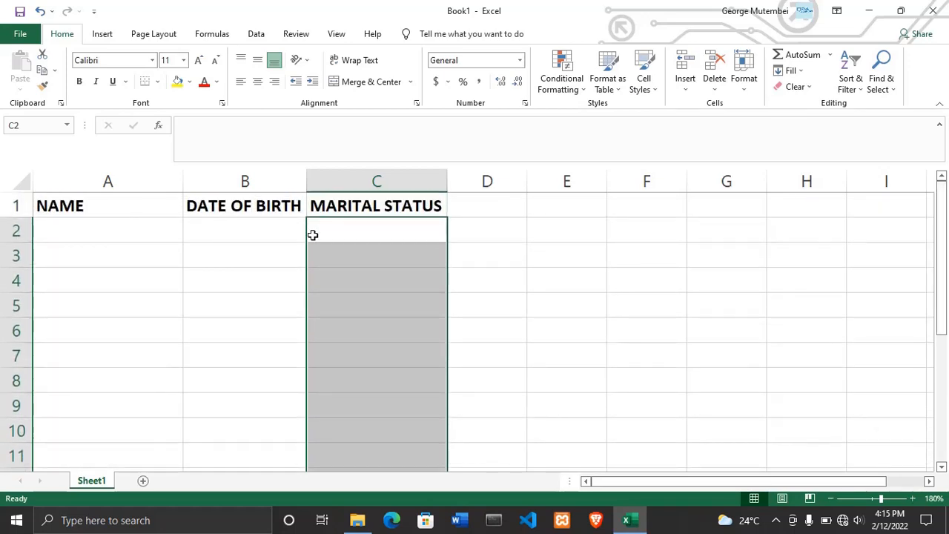
left_click(256, 35)
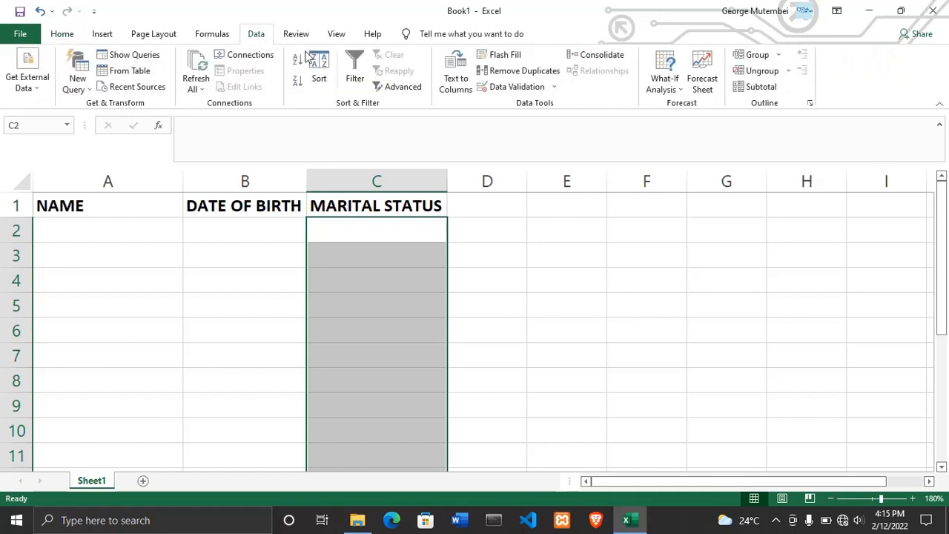
left_click(486, 86)
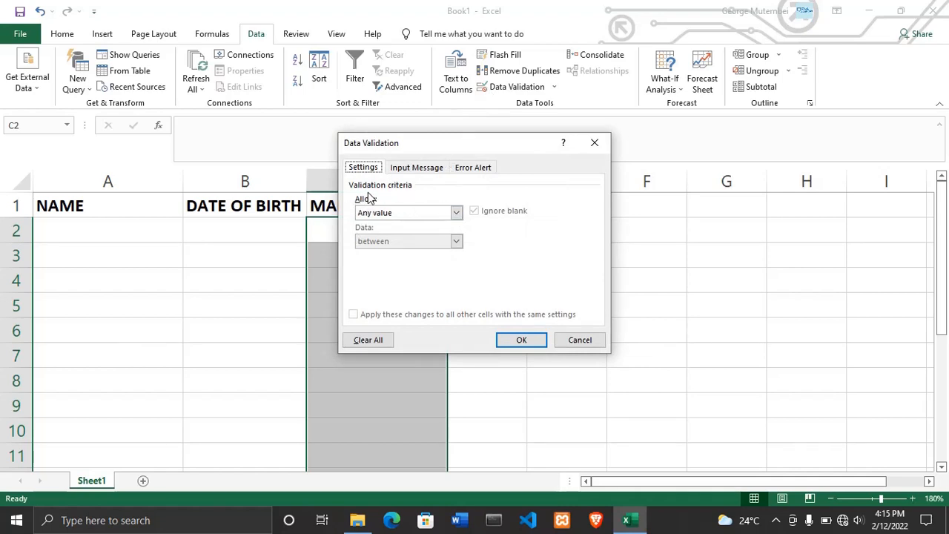
left_click(456, 212)
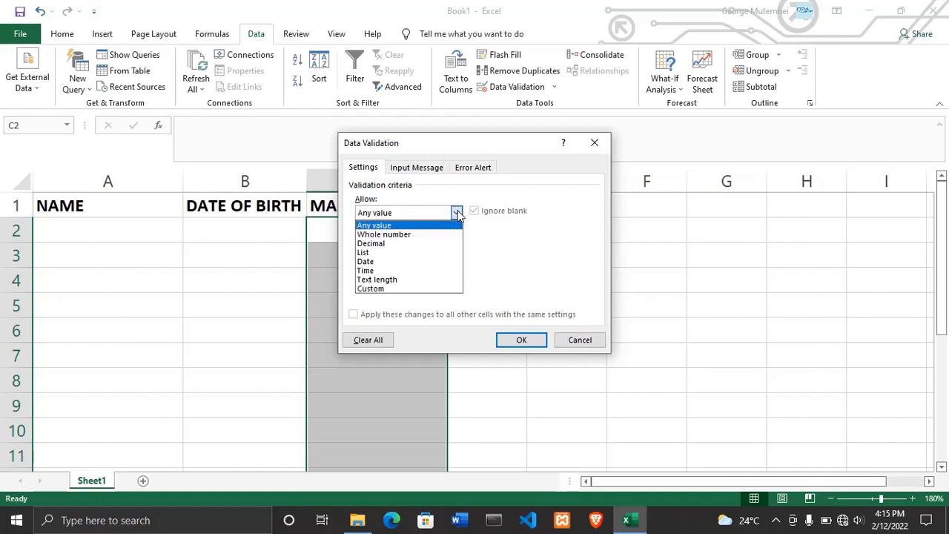
left_click(380, 254)
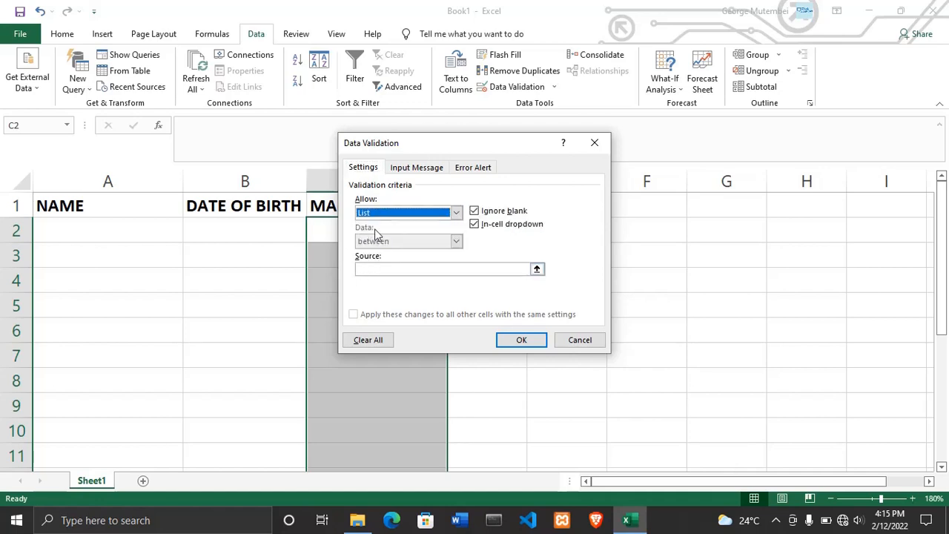
left_click(366, 271)
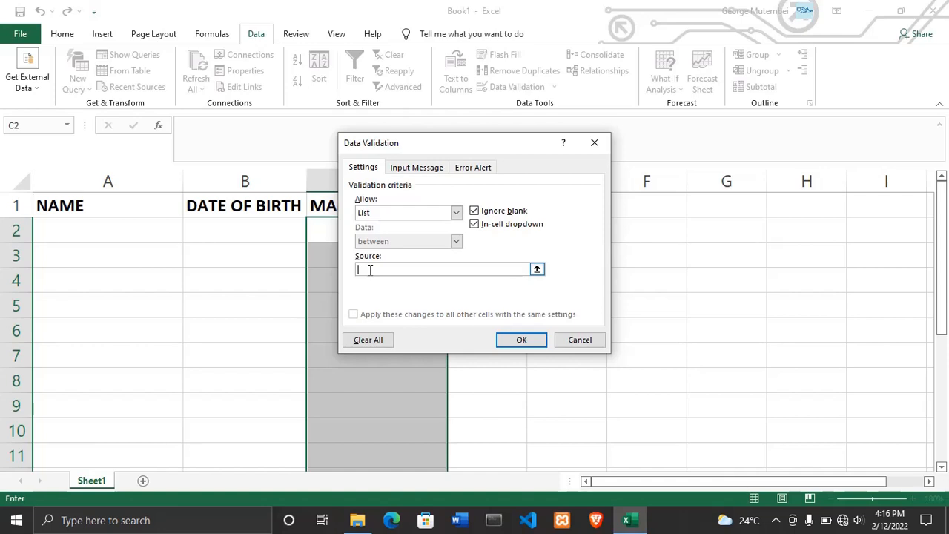
type("Single,Married,Others")
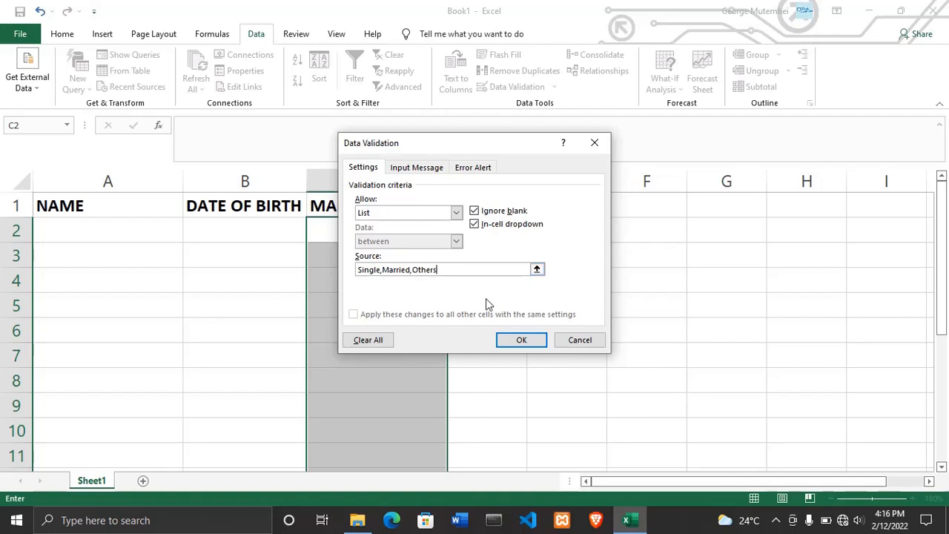
left_click(528, 341)
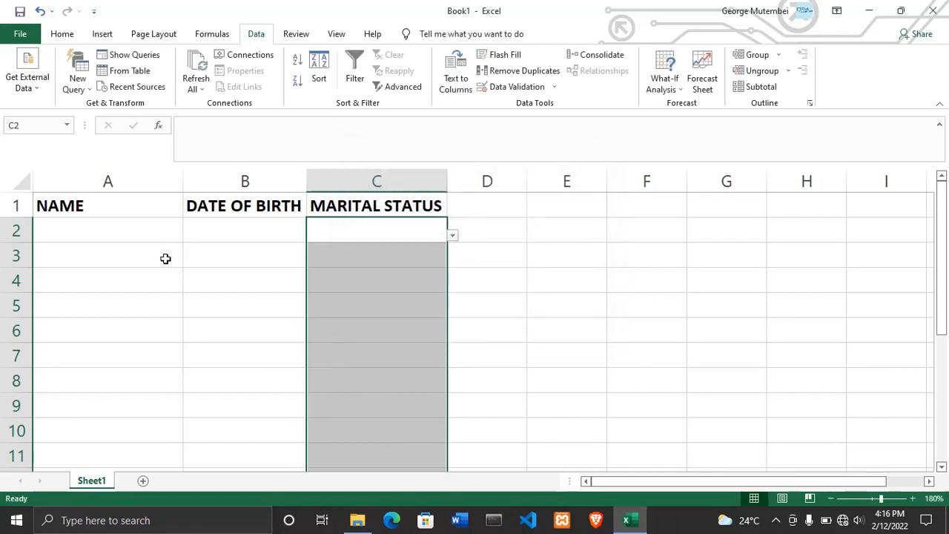
Fill in row 2 with the first person's name and date of birth, choosing Married as the marital status
left_click(121, 254)
left_click(85, 229)
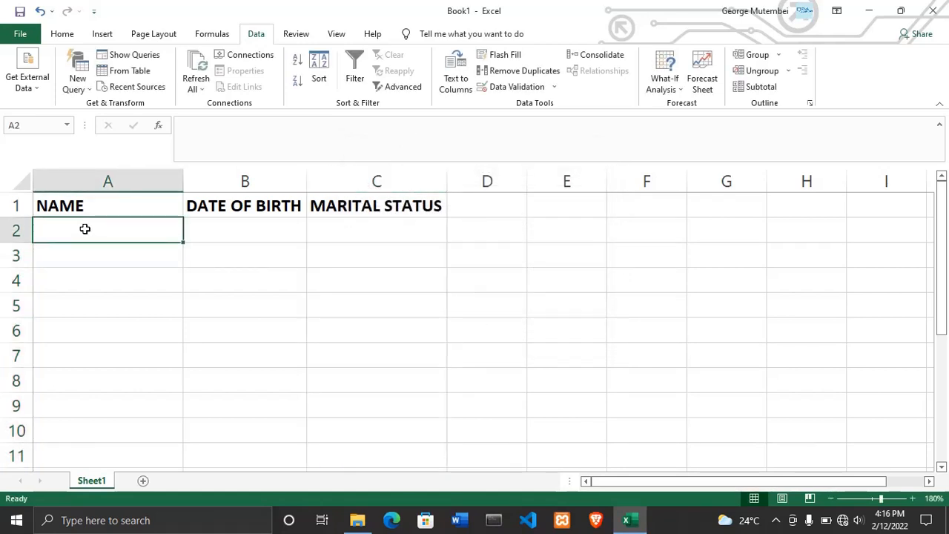
type("John")
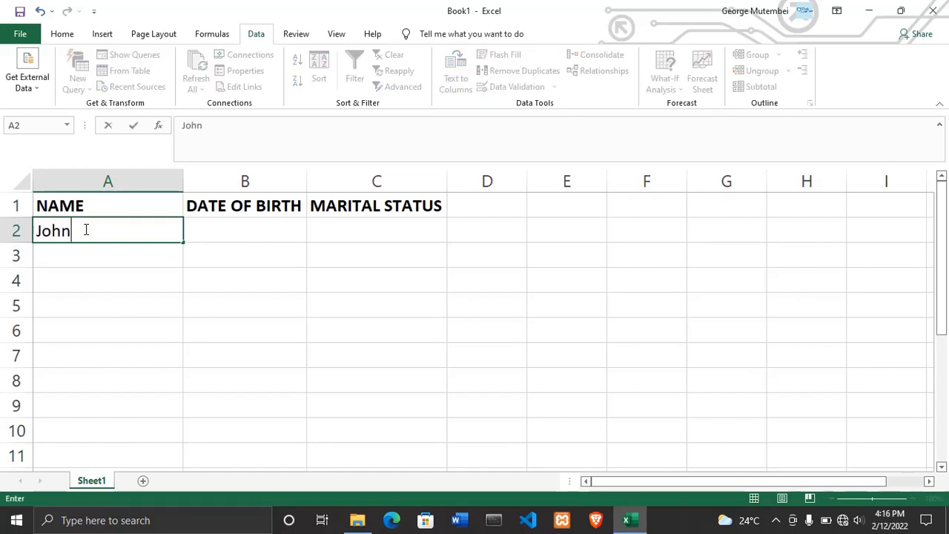
key("Tab")
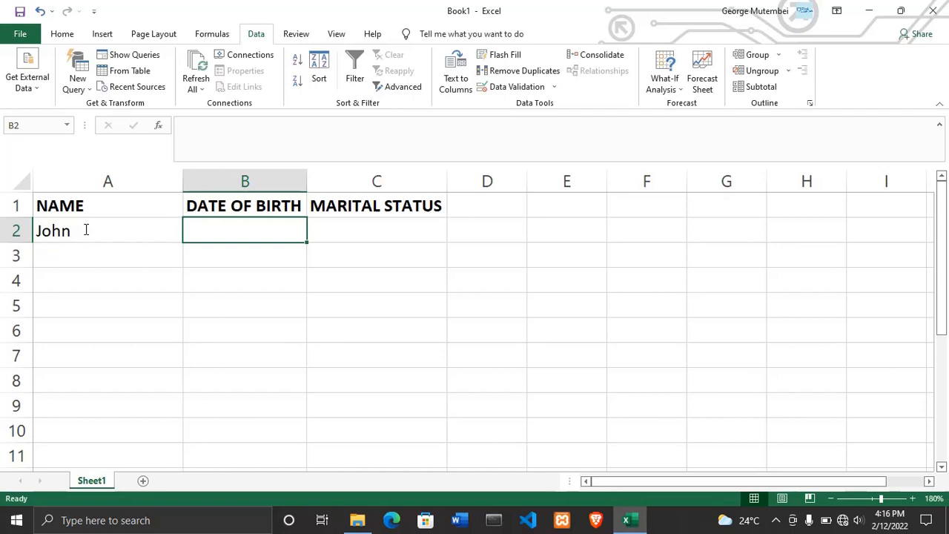
type("2")
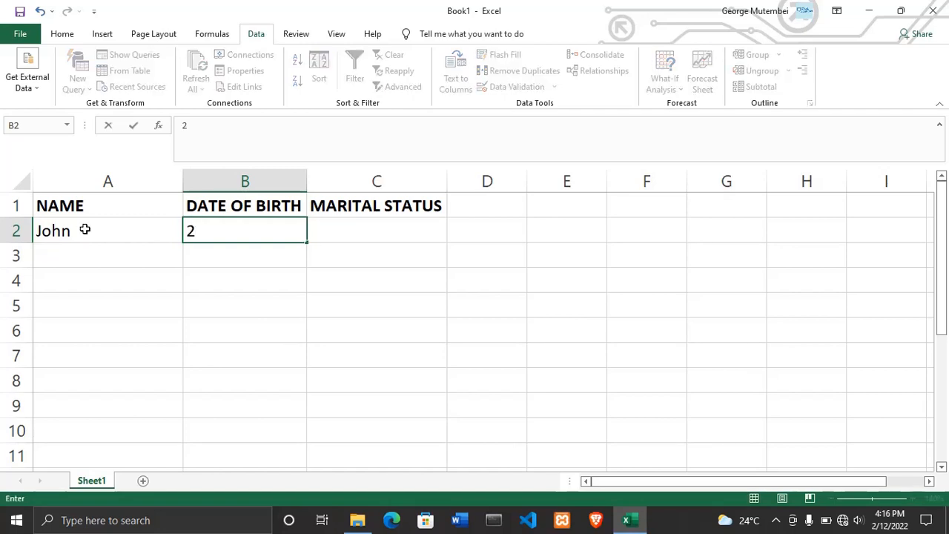
key("BackSpace")
type("12/02/")
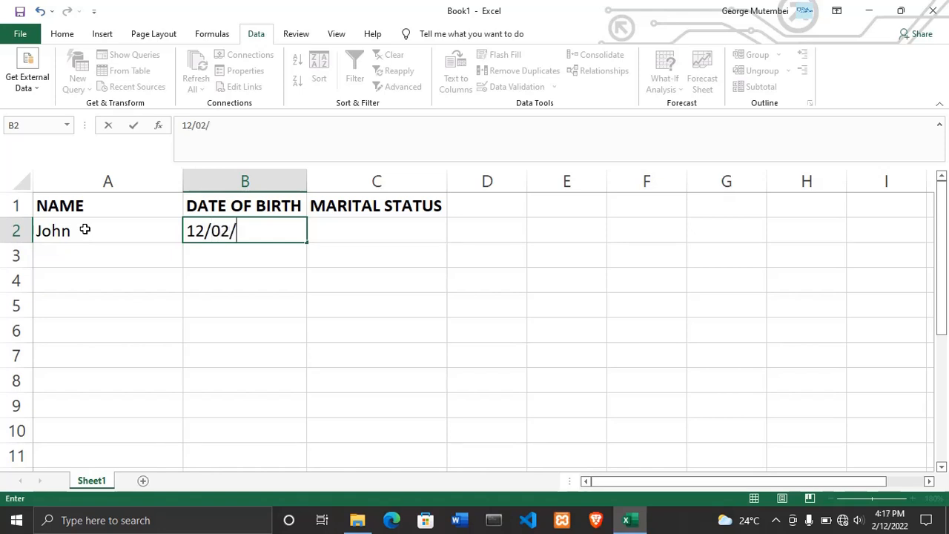
type("2000")
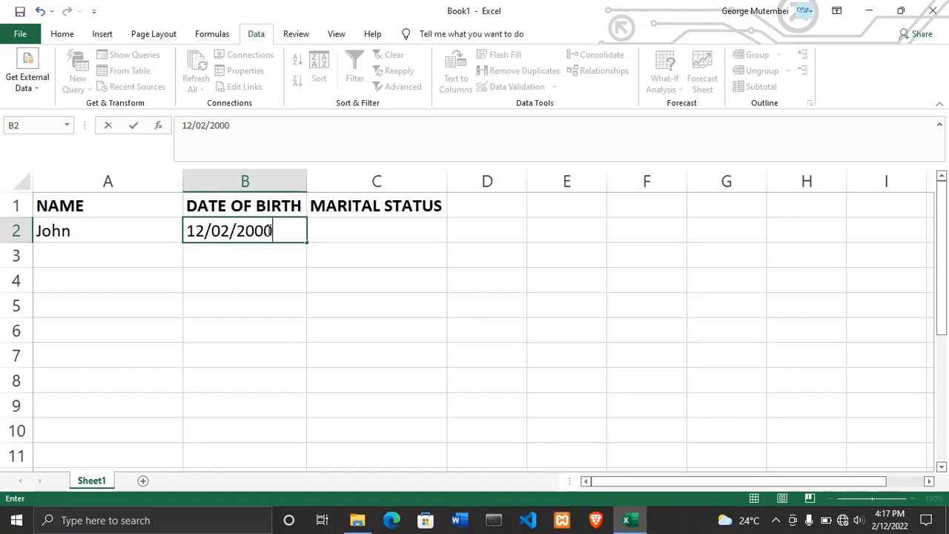
key("Tab")
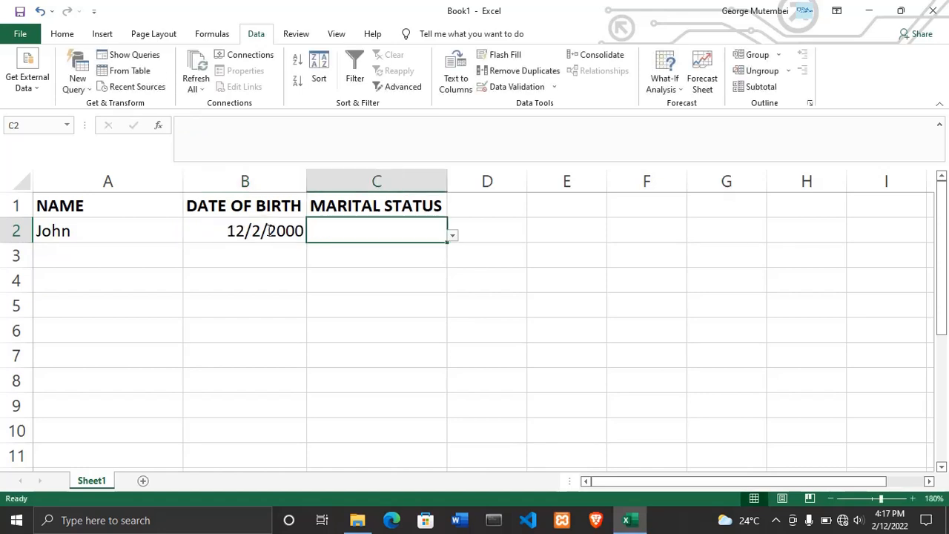
left_click(452, 237)
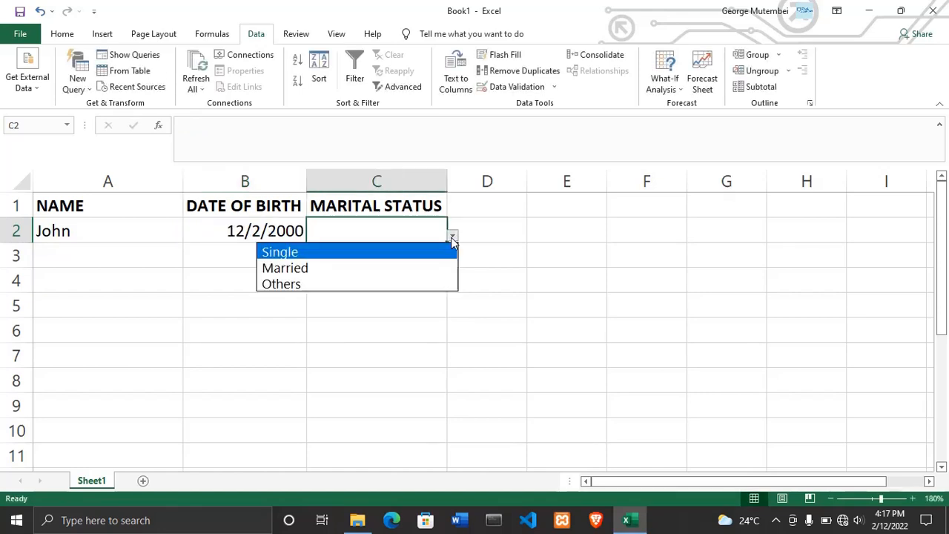
left_click(306, 268)
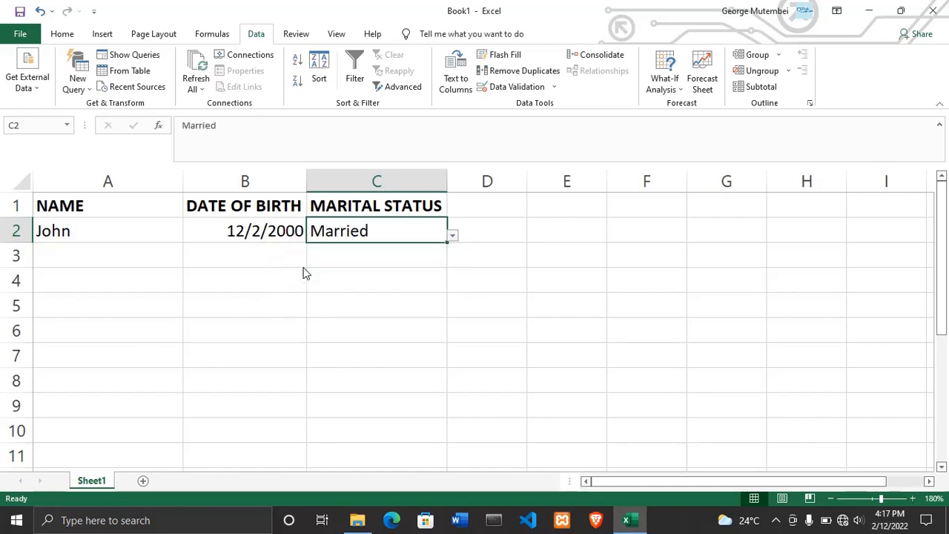
Fill in row 3 with the second person's name and date of birth, choosing Married as the marital status
left_click(60, 251)
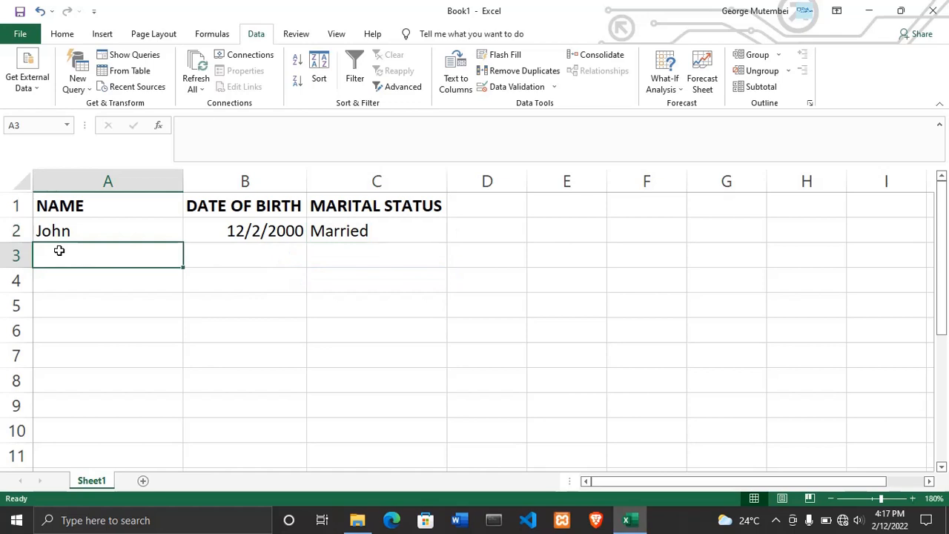
type("Mary")
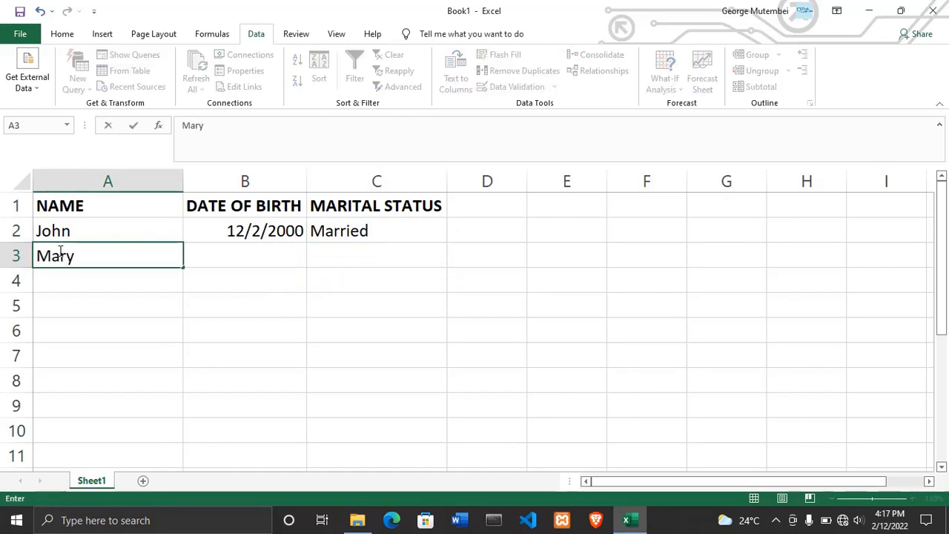
key("Tab")
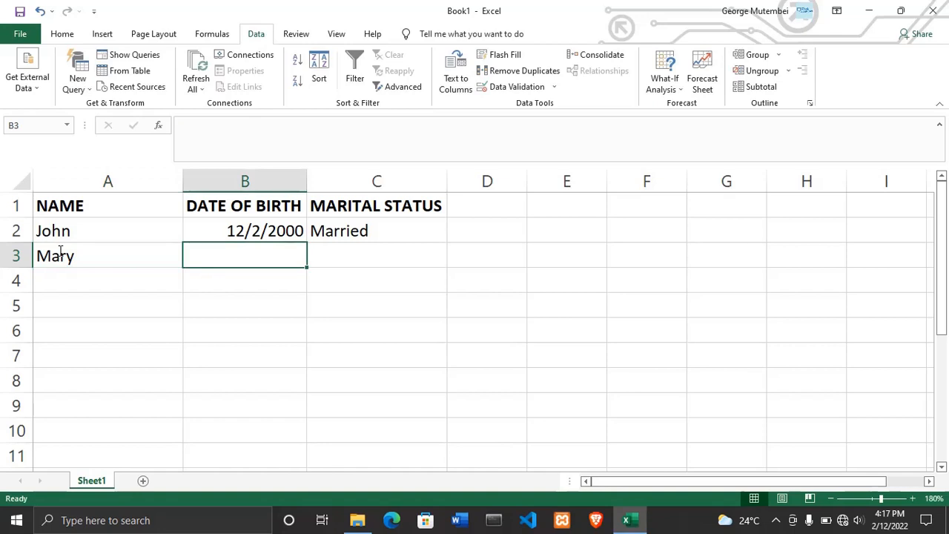
type("12")
key("BackSpace")
key("BackSpace")
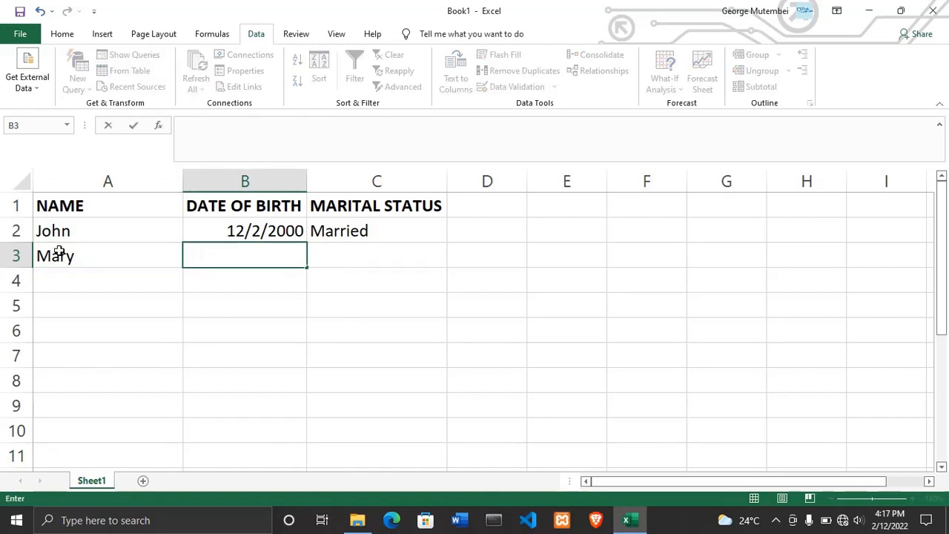
type("30/1")
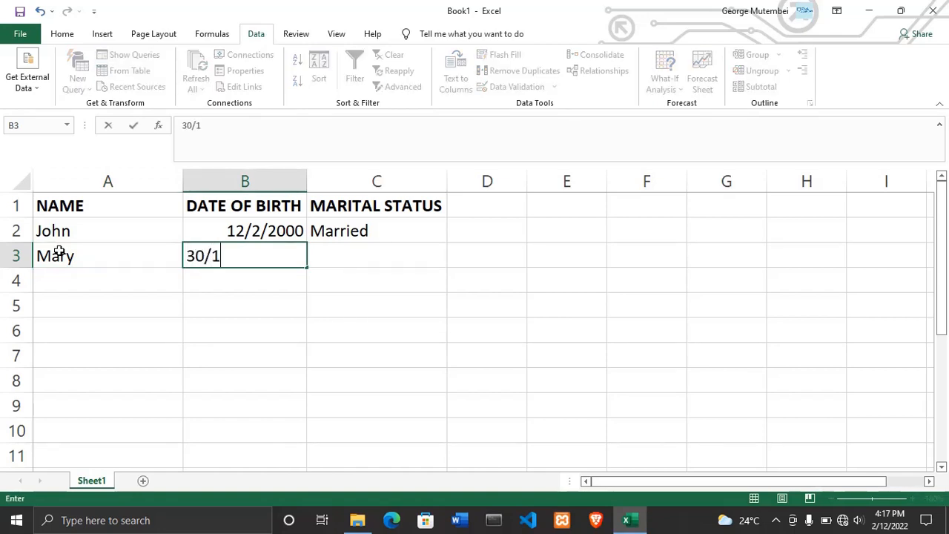
type("2/2002")
key("Tab")
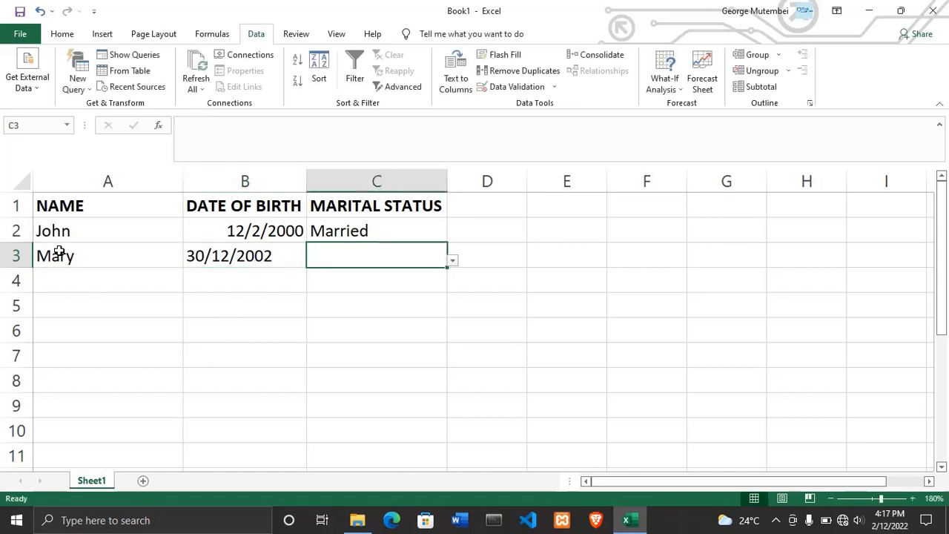
left_click(453, 261)
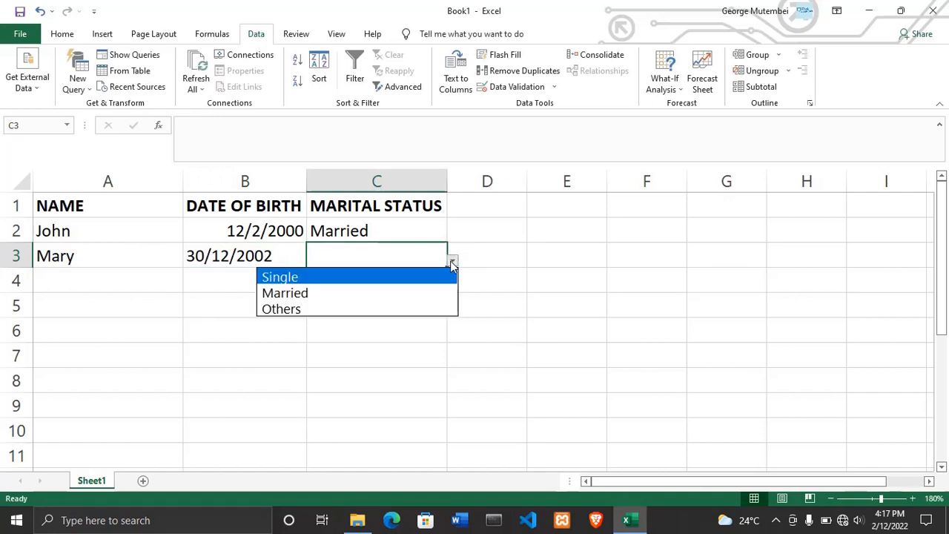
left_click(321, 294)
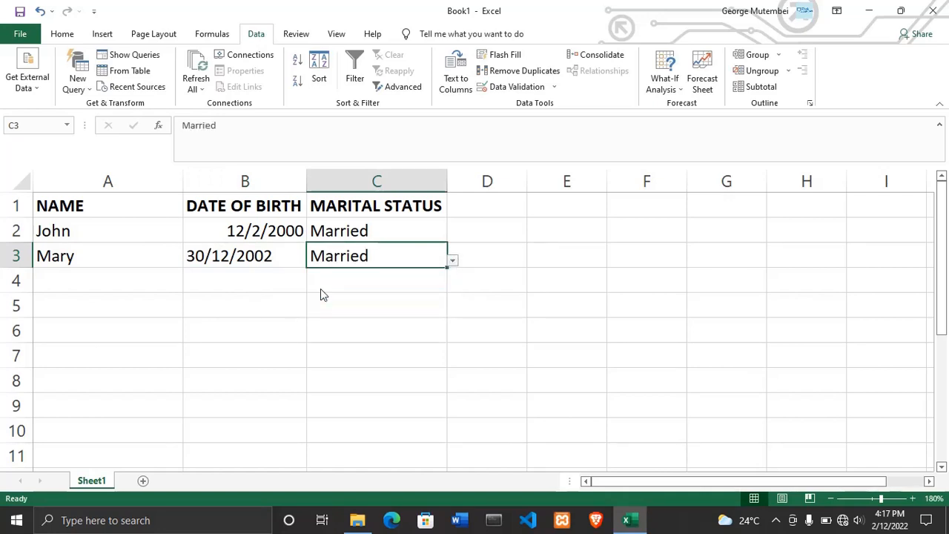
Fill in row 4 with the third person's name and date of birth, choosing Others as the marital status
left_click(65, 282)
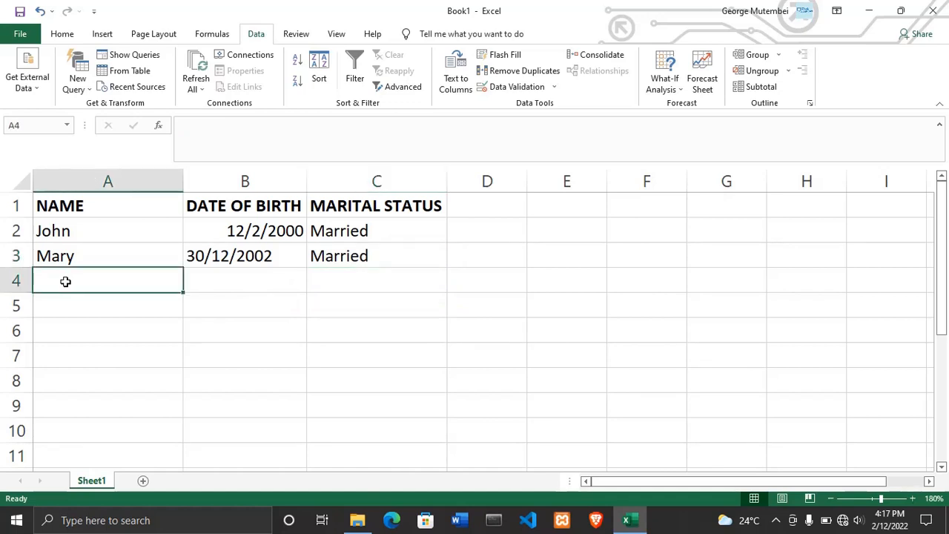
type("Mike")
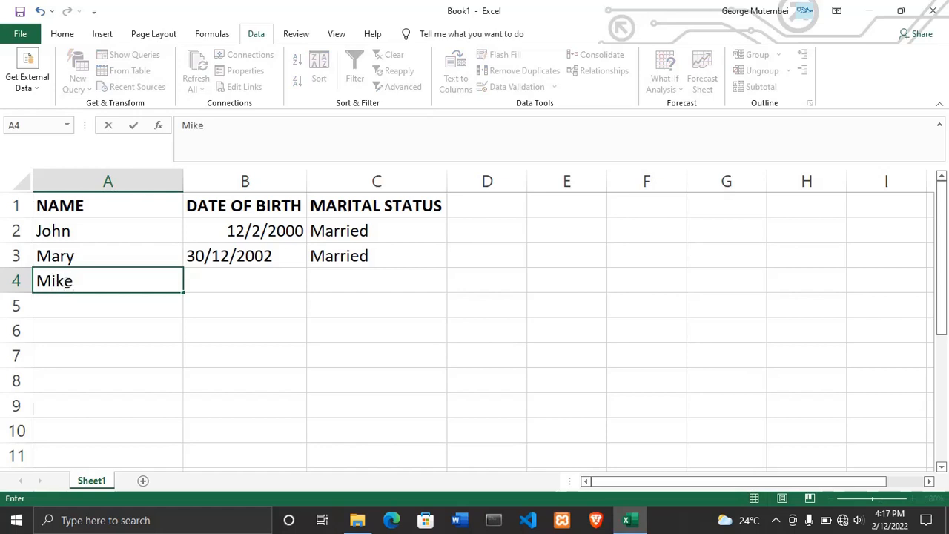
key("Tab")
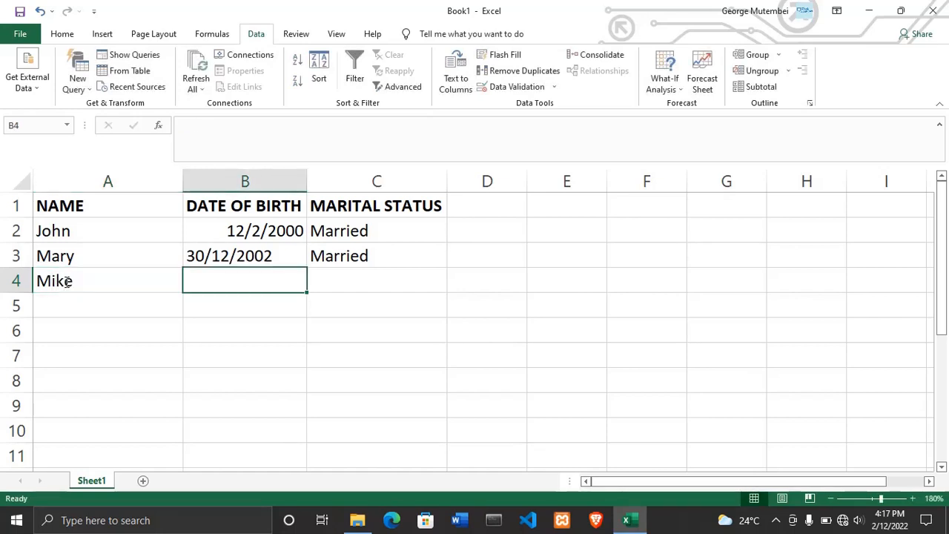
type("1")
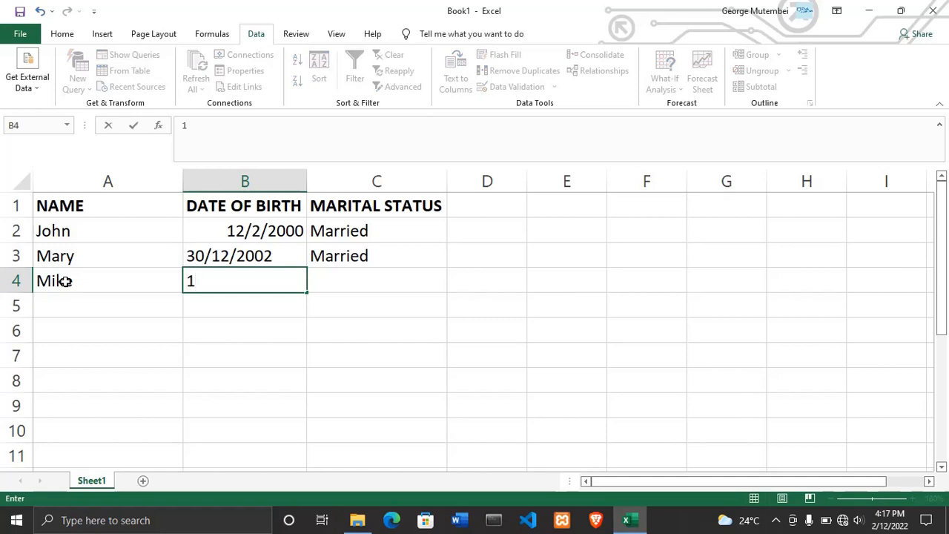
key("BackSpace")
type("10/10/")
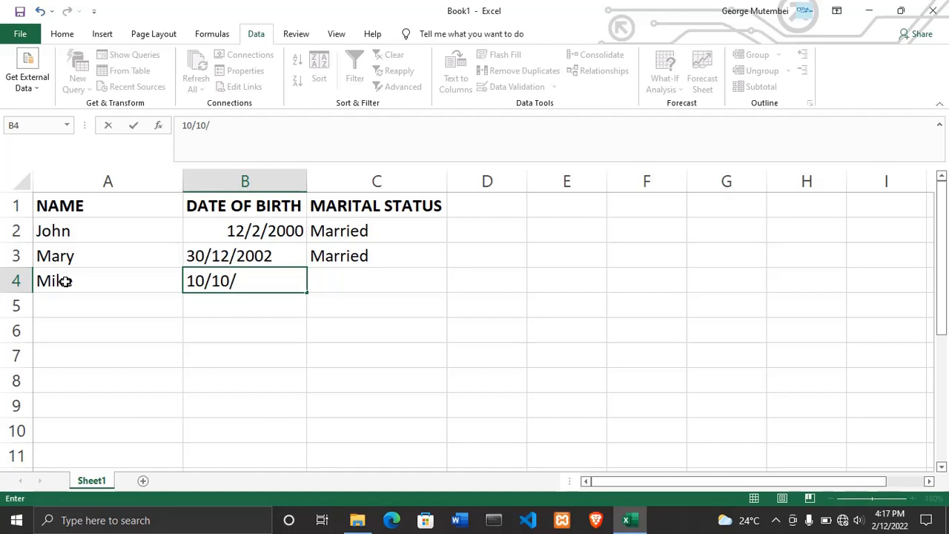
type("1999")
left_click(380, 281)
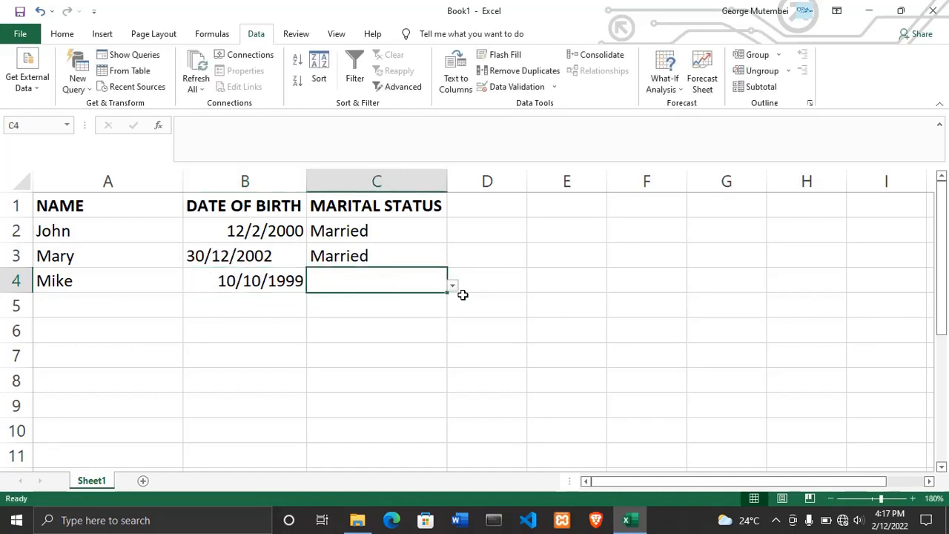
left_click(453, 286)
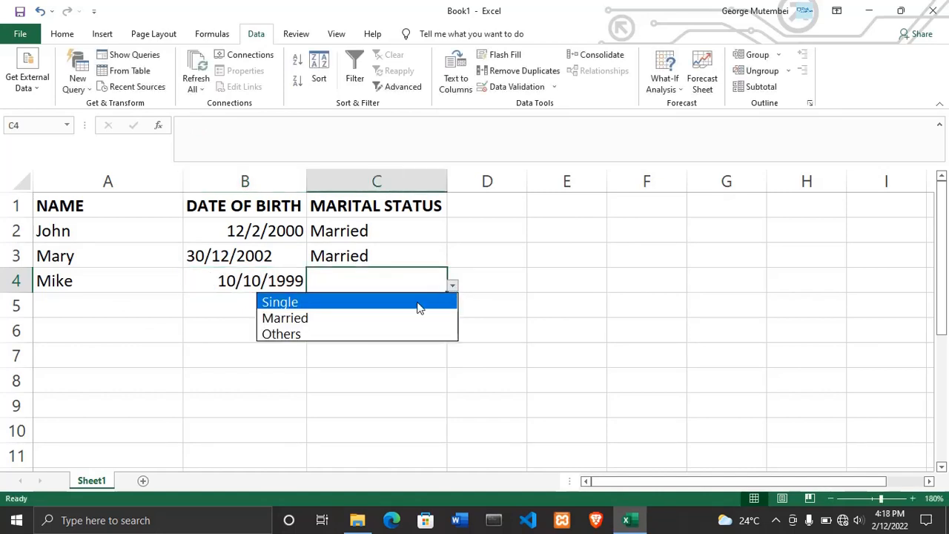
left_click(310, 332)
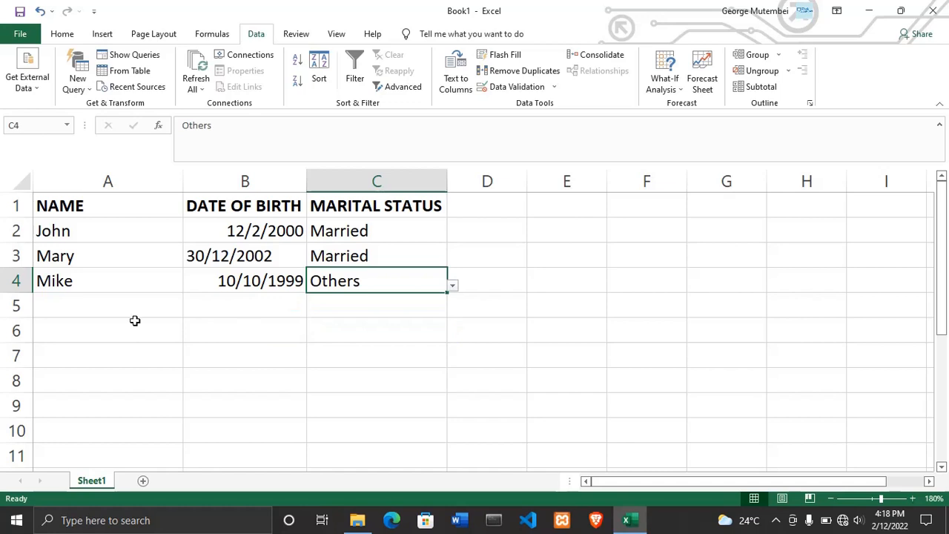
Fill in row 5 with the fourth person's name and date of birth, choosing Single as the marital status
left_click(69, 305)
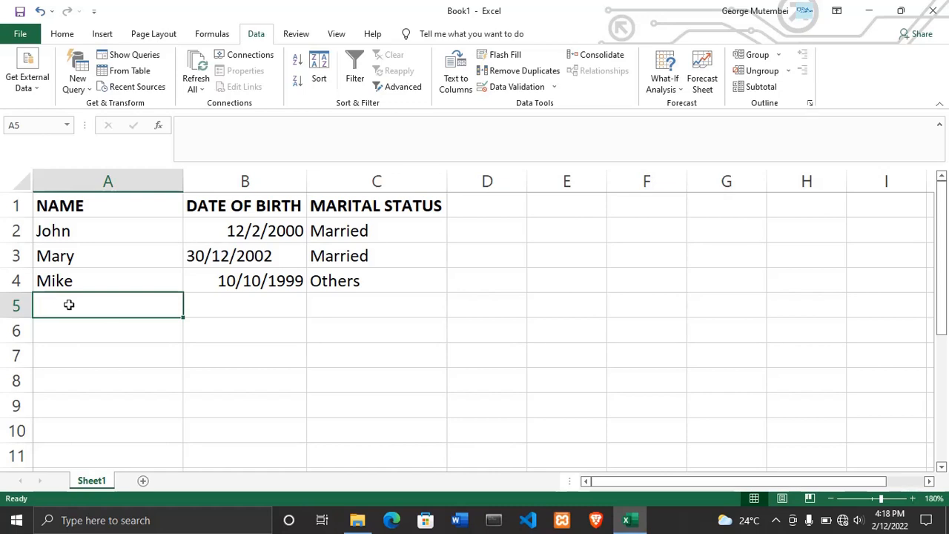
type("j")
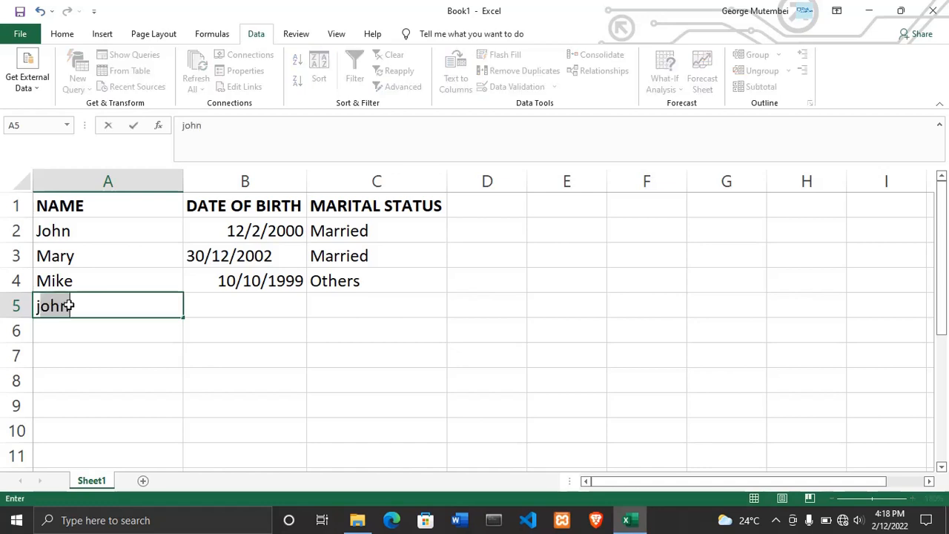
type("acon")
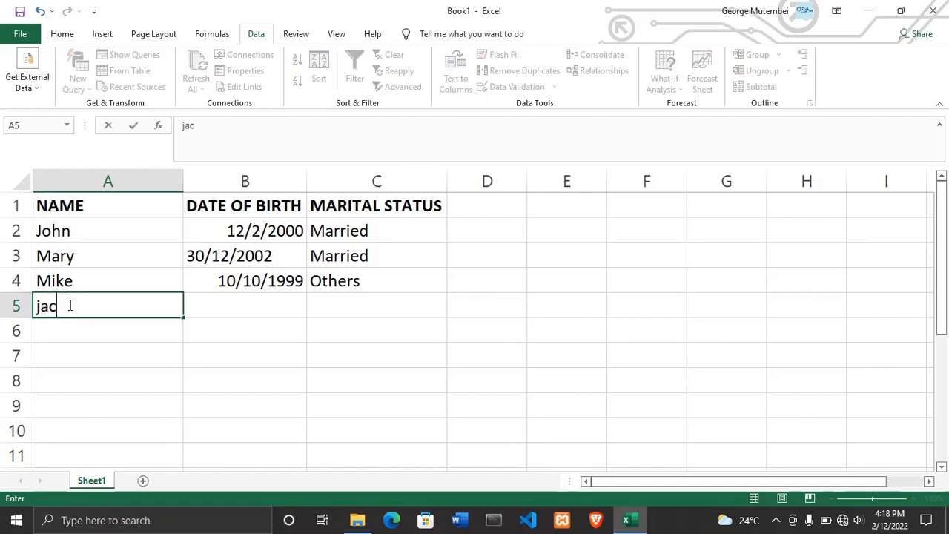
key("BackSpace")
key("BackSpace")
key("BackSpace")
key("BackSpace")
key("BackSpace")
type("Jacob")
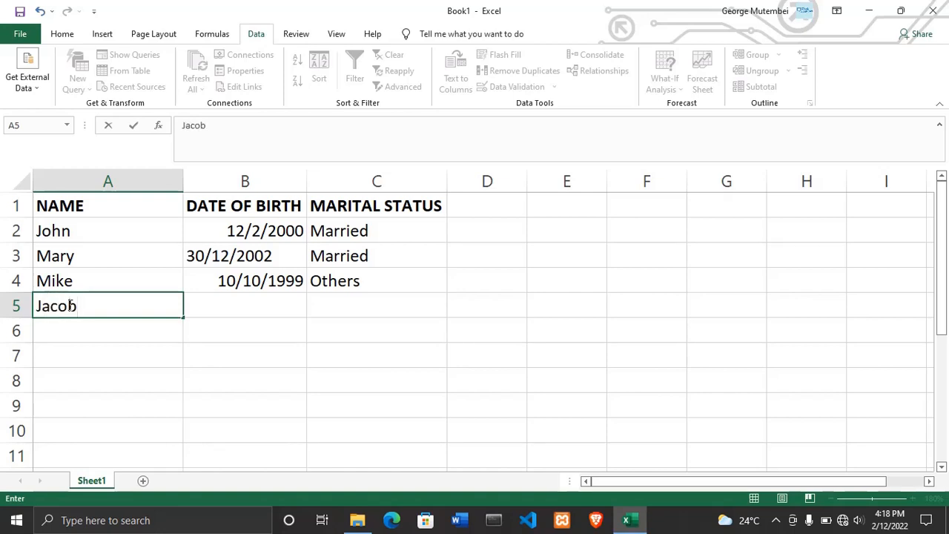
key("Tab")
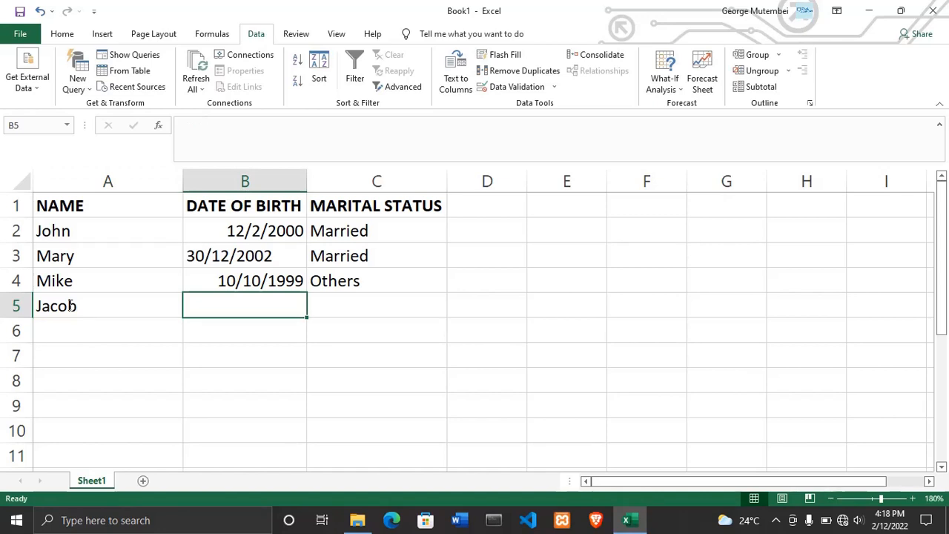
type("12/")
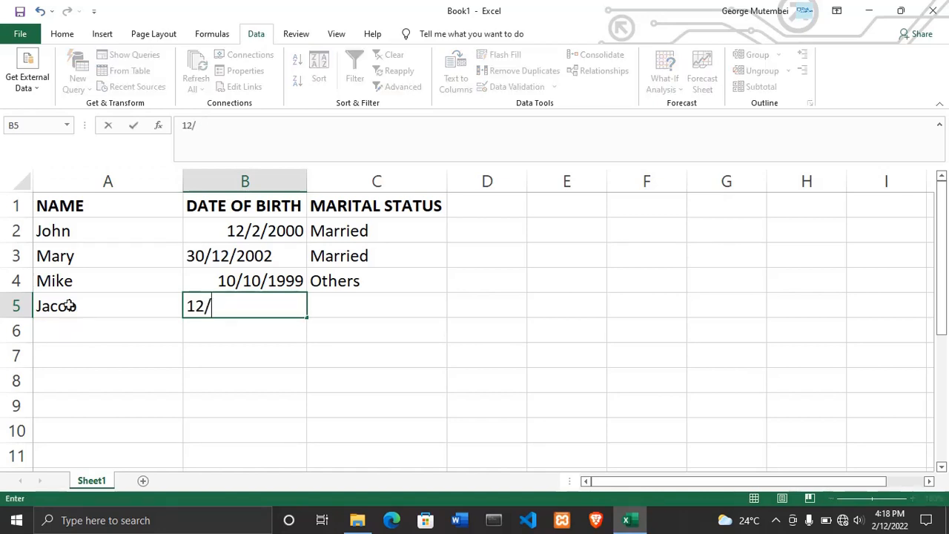
type("3/200")
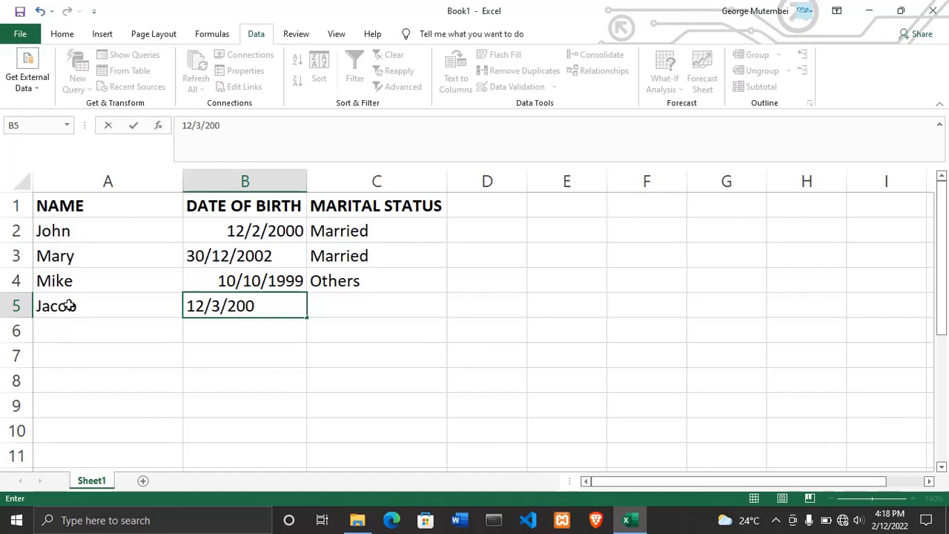
type("4")
left_click(352, 310)
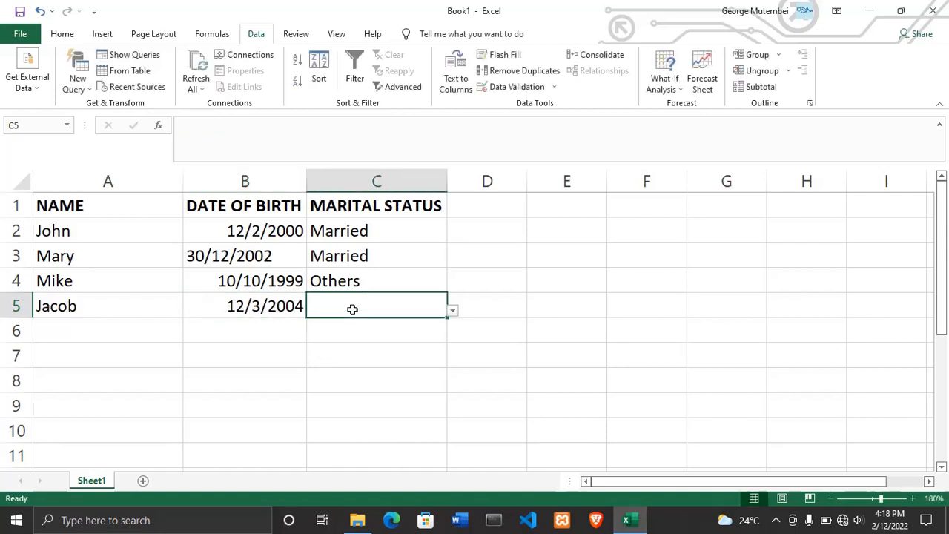
left_click(453, 312)
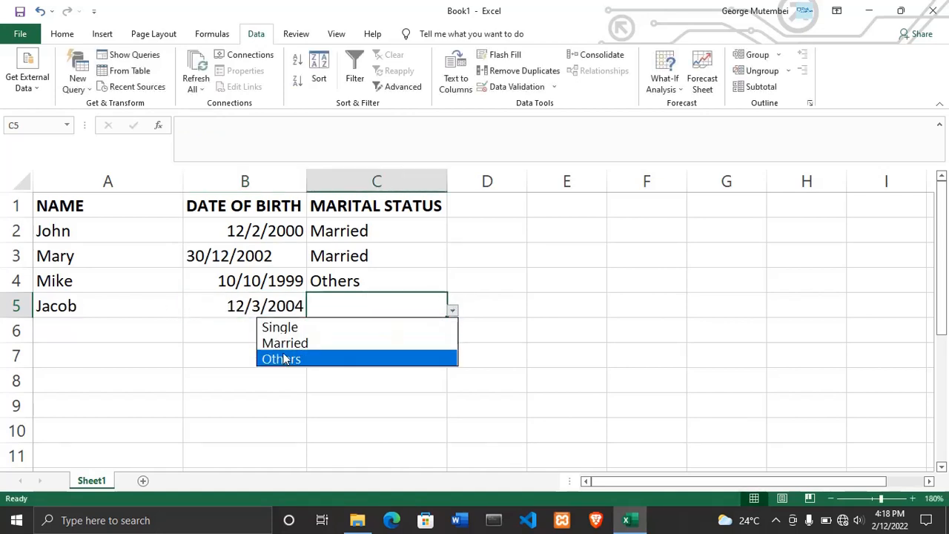
left_click(286, 328)
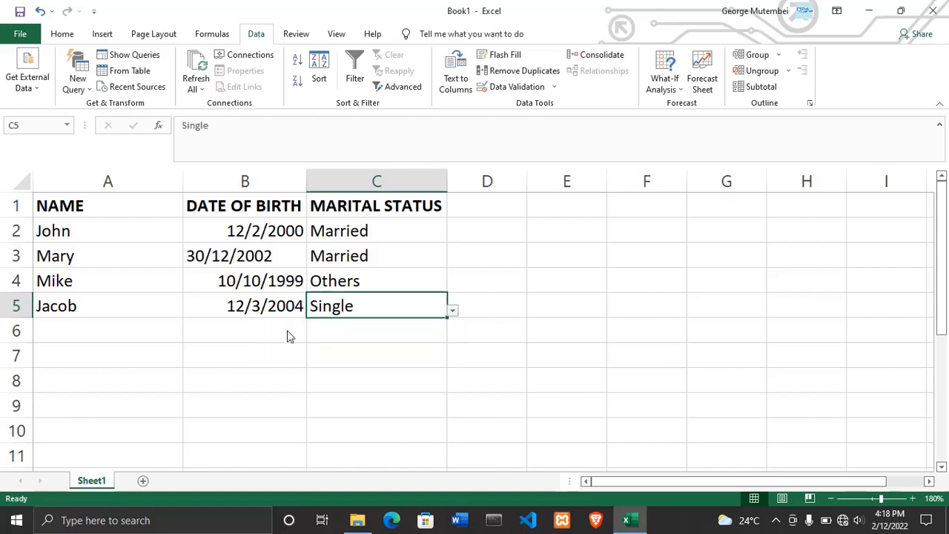